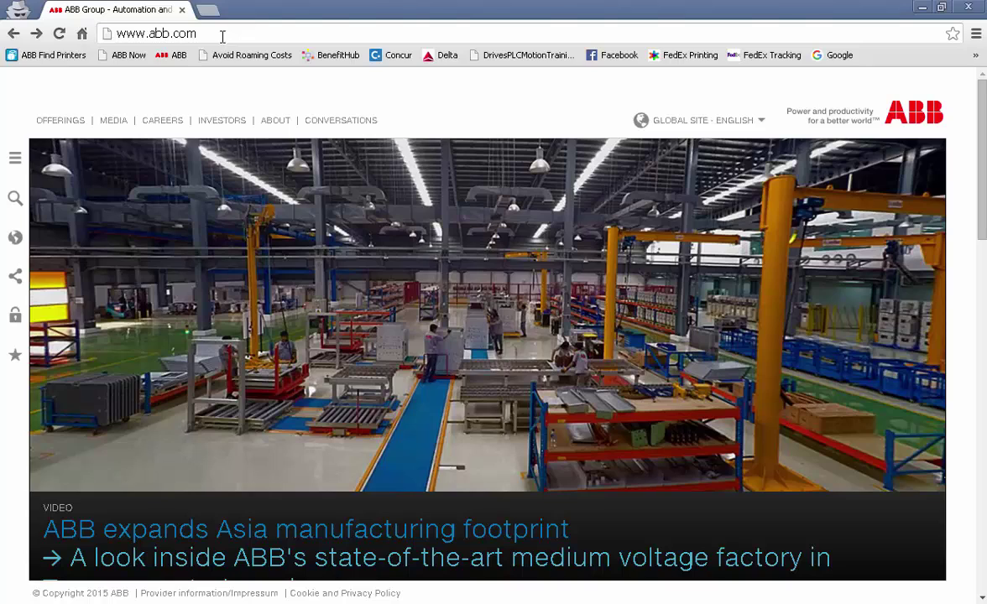
Scroll down the abb.com home page and expand the Products and Systems list
left_click_drag(223, 37, 97, 30)
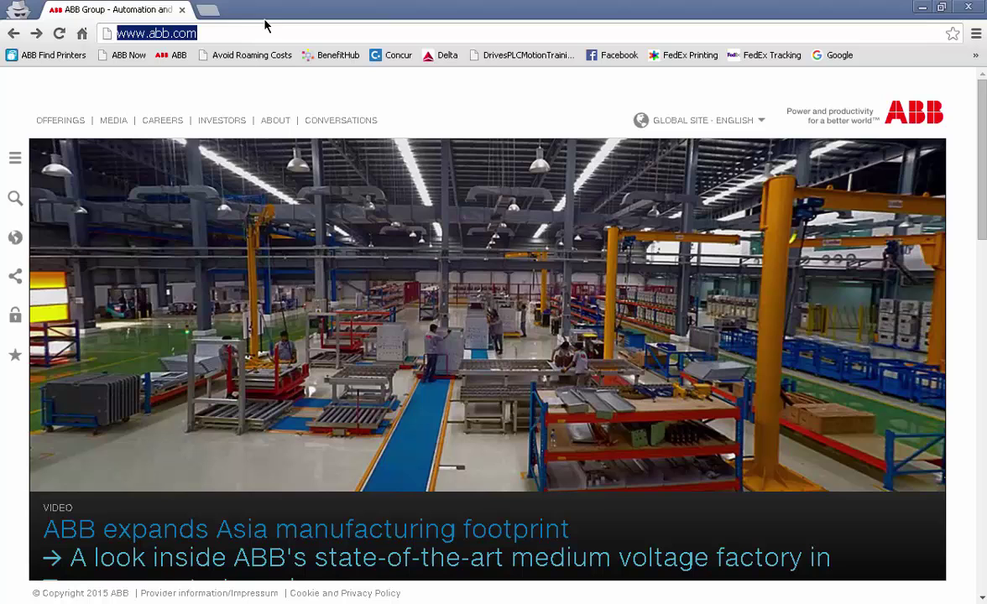
scroll(200, 218, "down", 4)
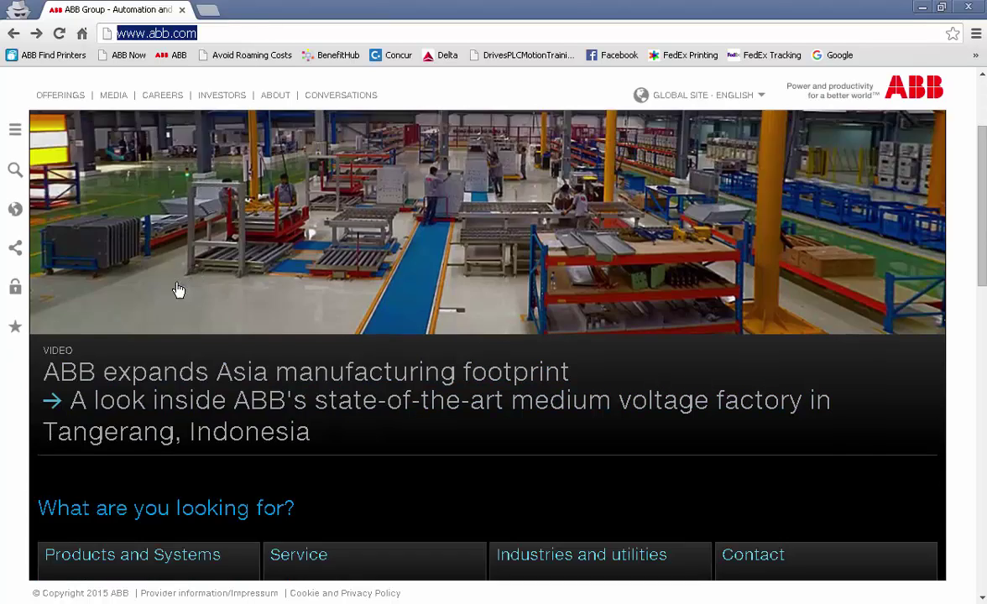
scroll(164, 316, "down", 2)
scroll(163, 316, "down", 2)
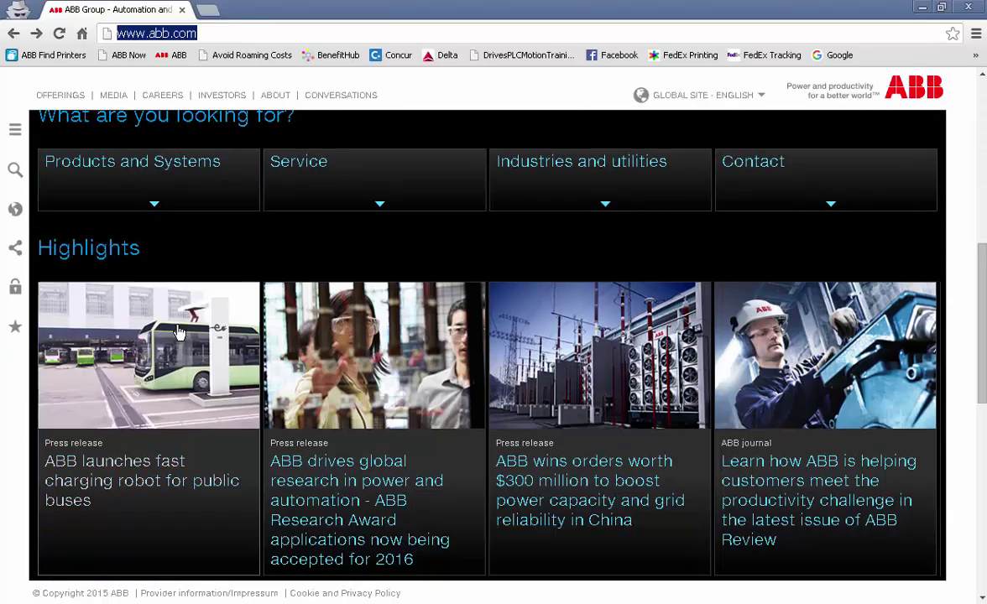
left_click(156, 208)
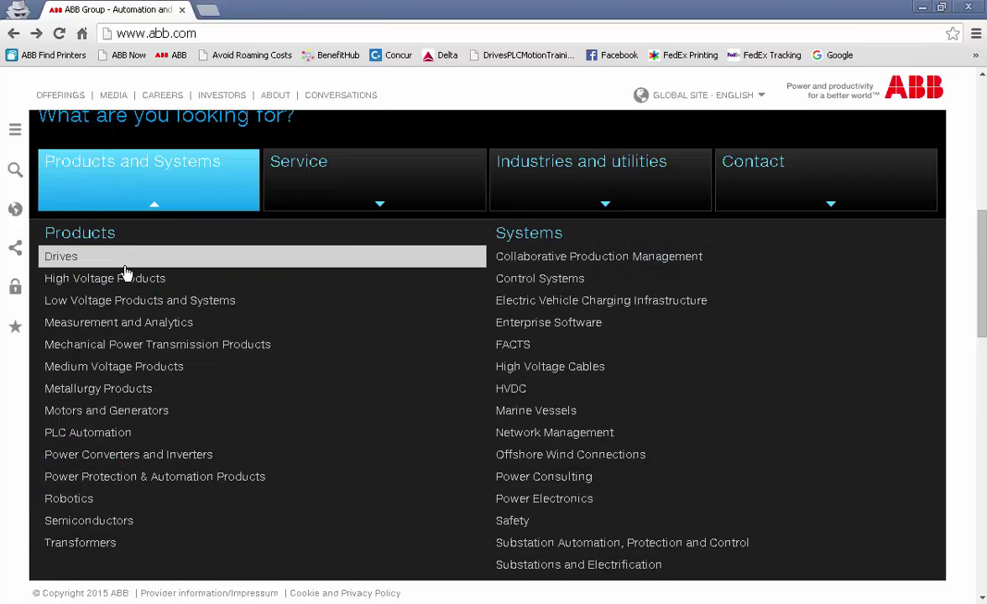
Go to PLC Automation and open the Automation Builder tile under 'Our offering'
left_click(150, 435)
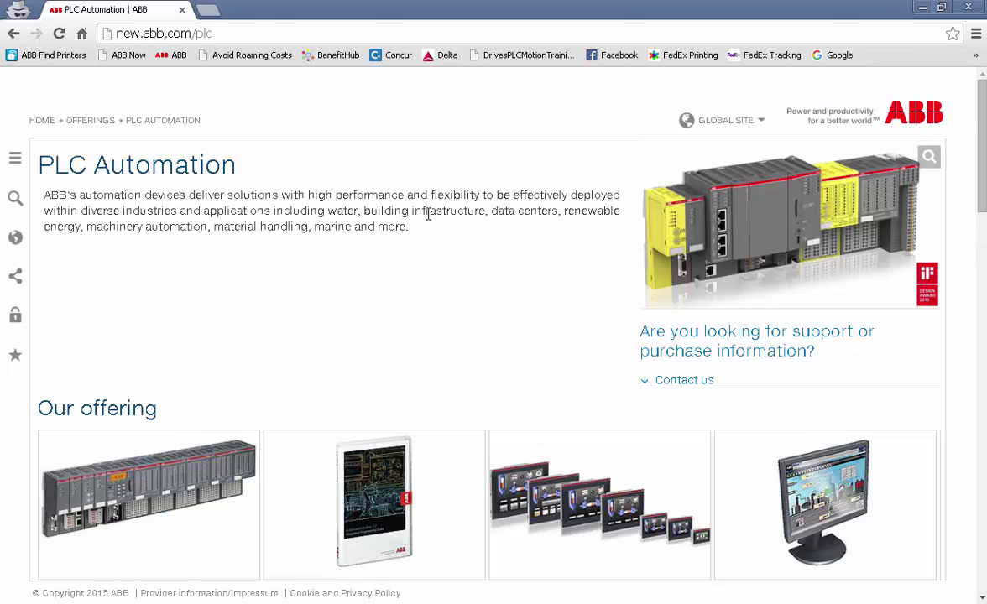
scroll(423, 225, "down", 2)
mouse_move(419, 319)
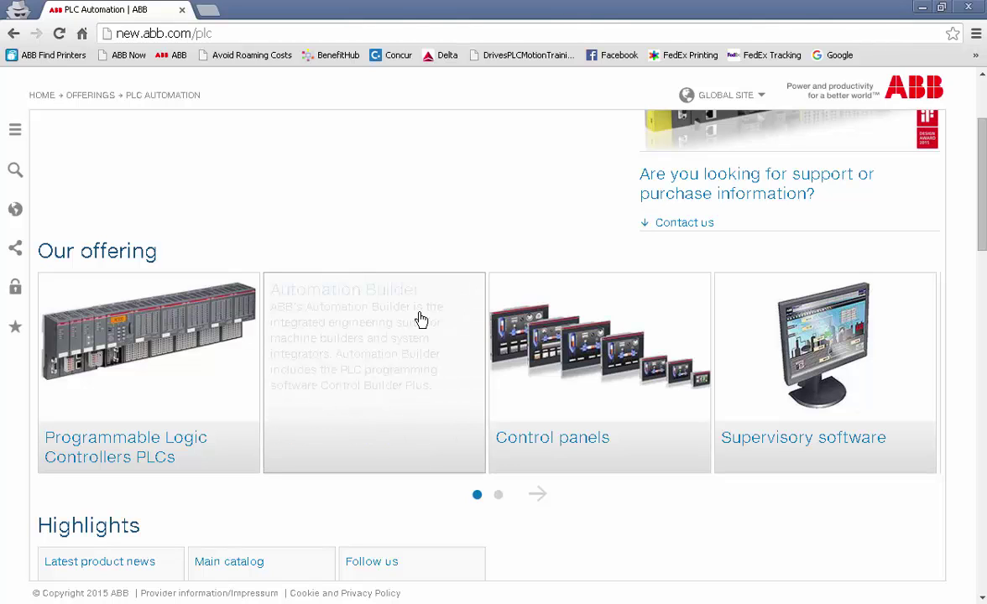
left_click(360, 412)
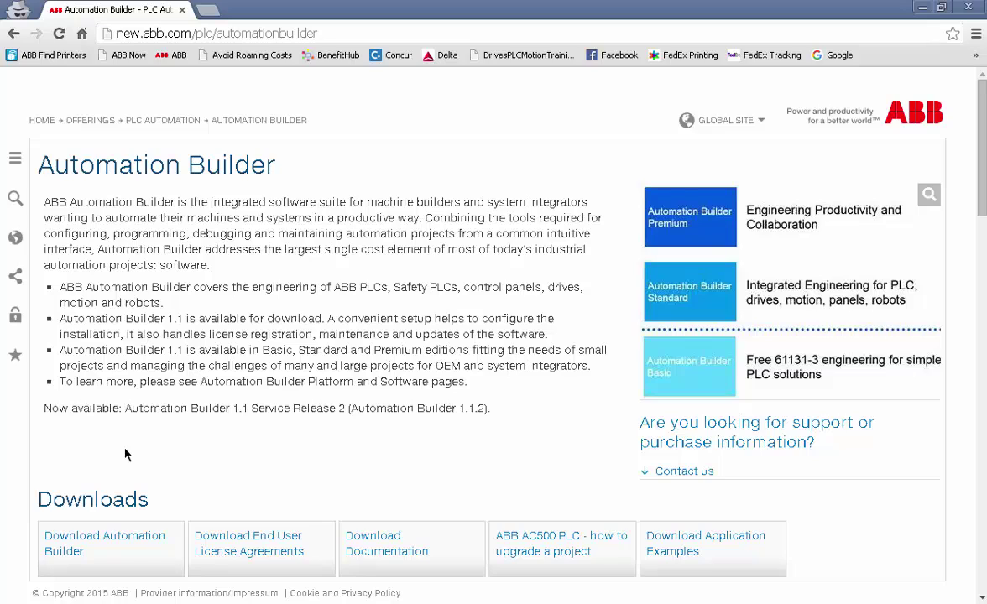
Download the installer ABB_Automation_Builder_V1.1.2_1846 from the Automation Builder software download page
left_click(127, 553)
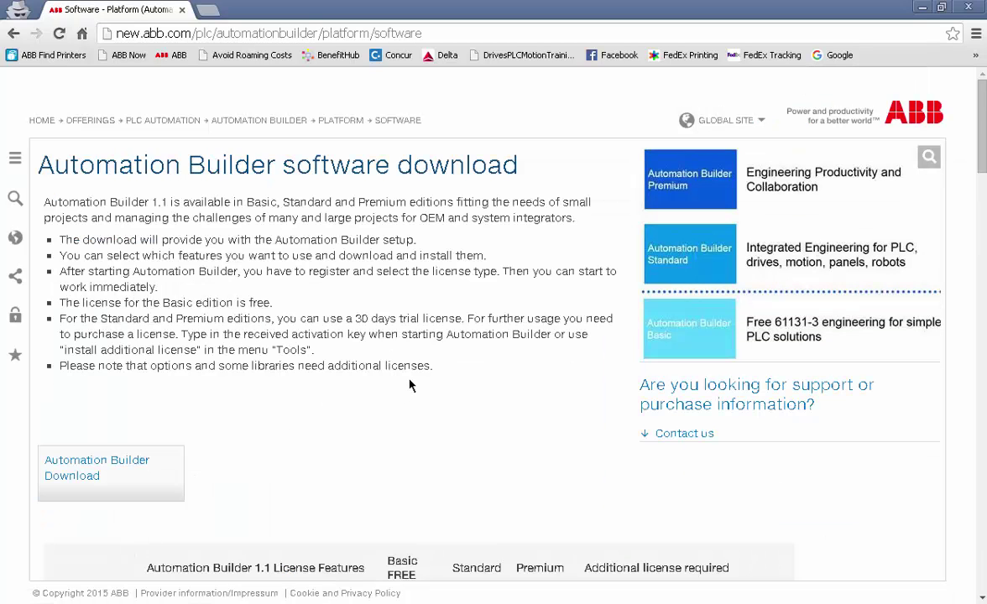
left_click_drag(402, 385, 192, 403)
left_click(177, 402)
left_click(135, 481)
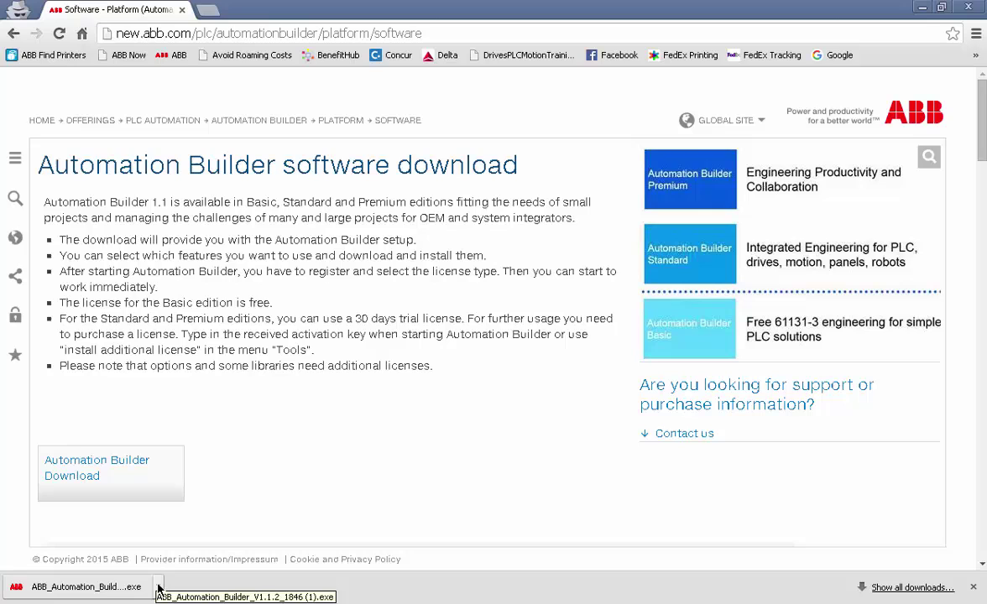
left_click(157, 587)
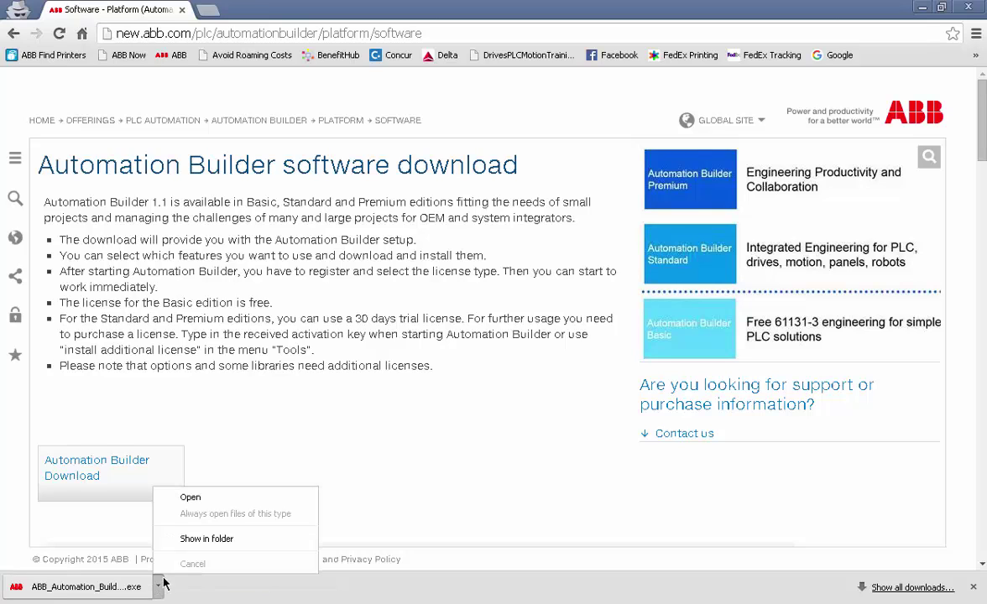
Show the installer in its folder, then run ABB_Automation_Builder_V1.1.2_1846 from Chrome
left_click(225, 539)
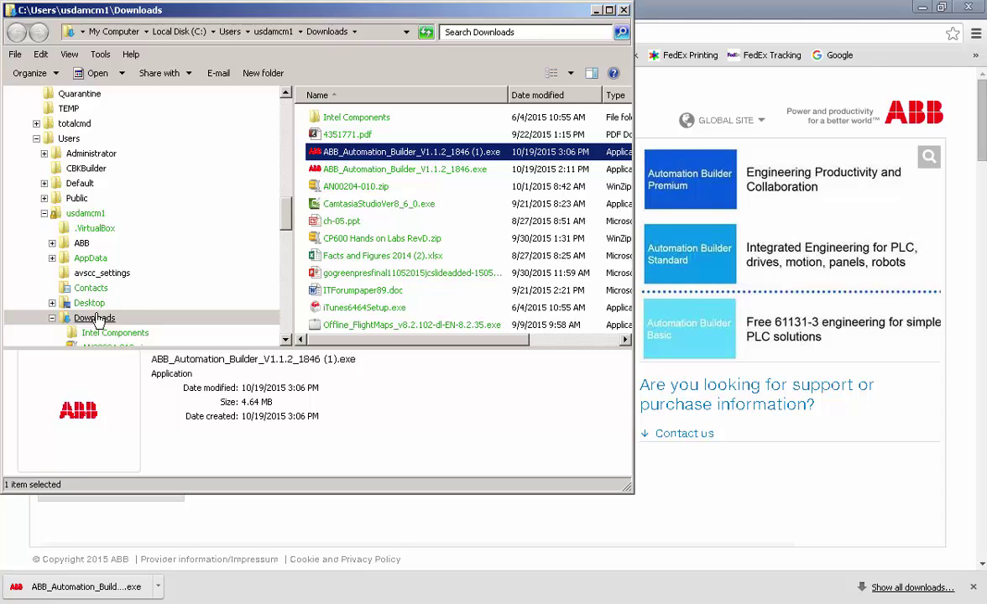
left_click(97, 516)
left_click(105, 589)
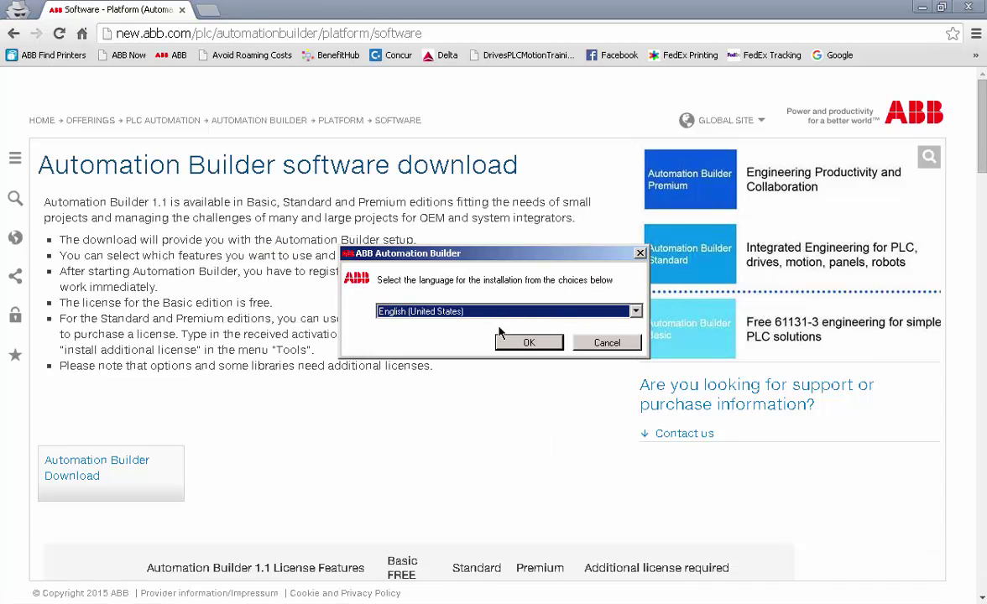
Accept English (United States), then start Install Automation Builder from the advanced installer options
left_click(525, 344)
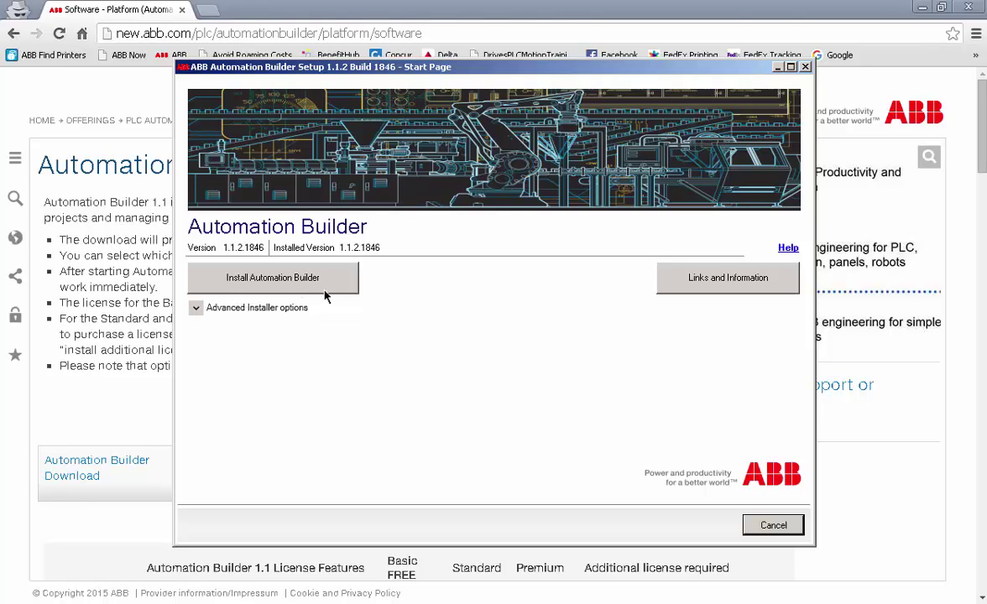
left_click(195, 309)
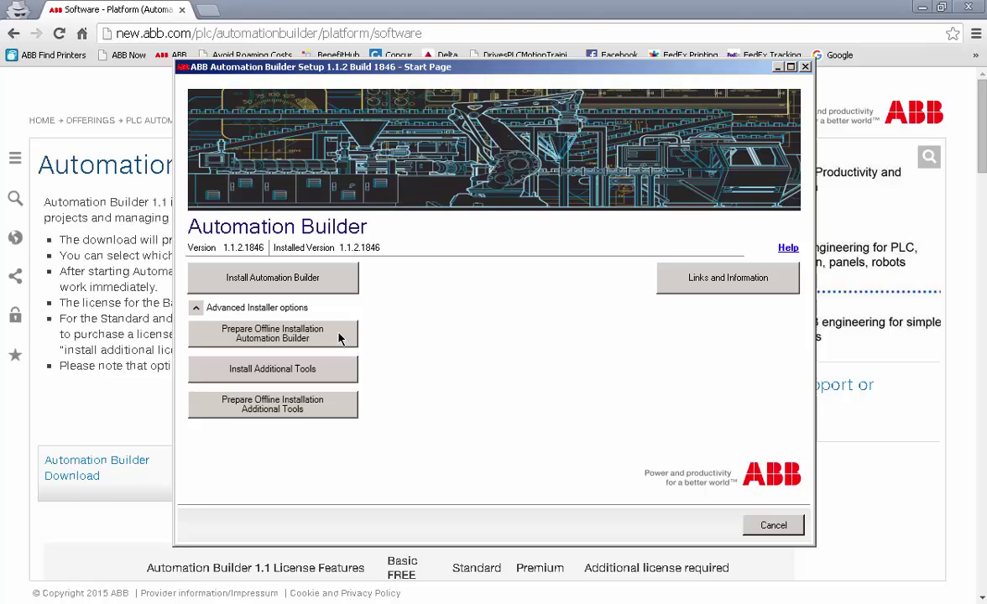
left_click(341, 284)
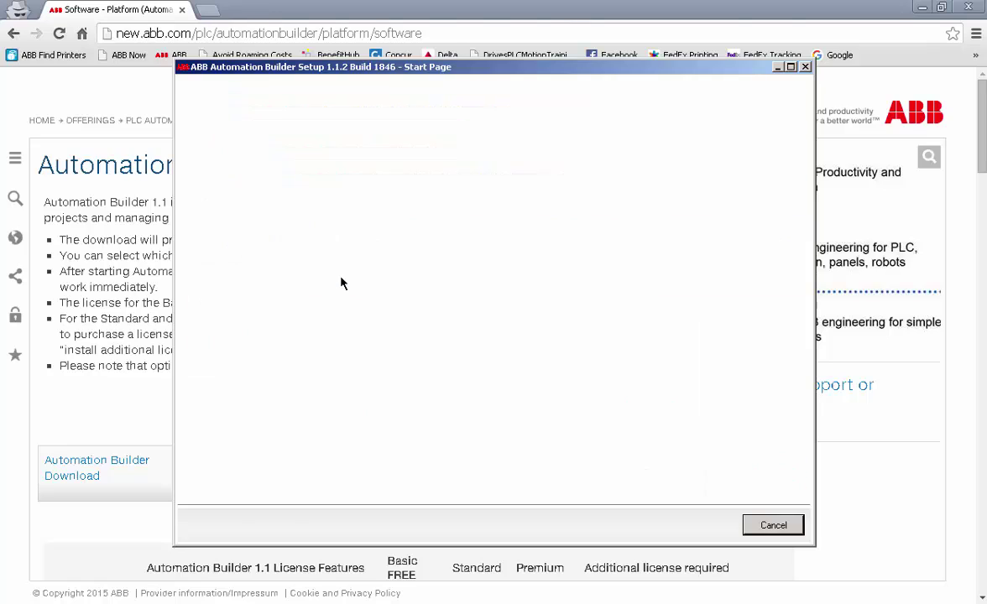
Keep Premium Edition and tick Automation Builder 1.0 and Control Builder Plus 2.2 and 2.1
left_click(238, 179)
left_click(237, 181)
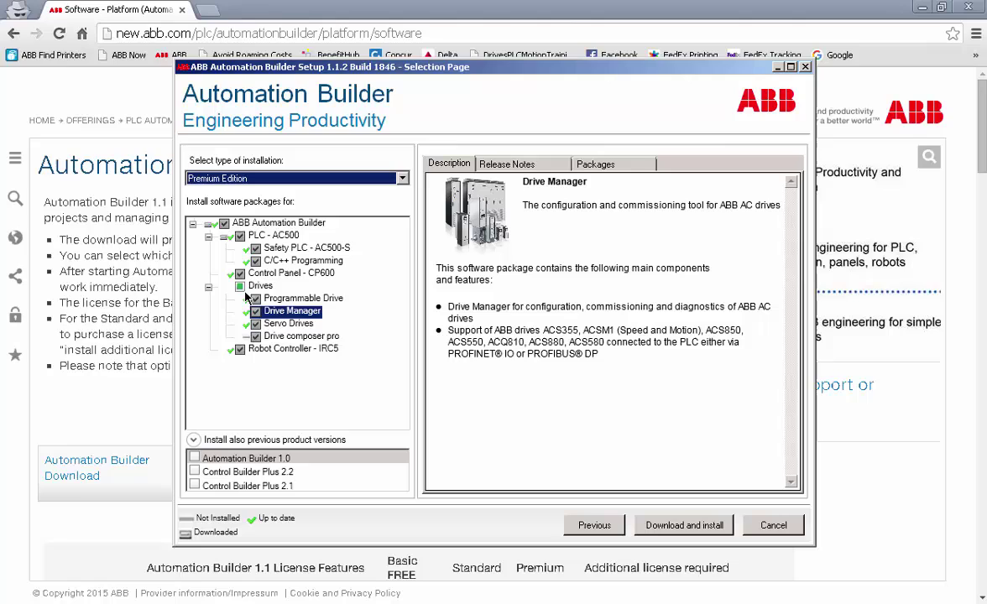
left_click(194, 486)
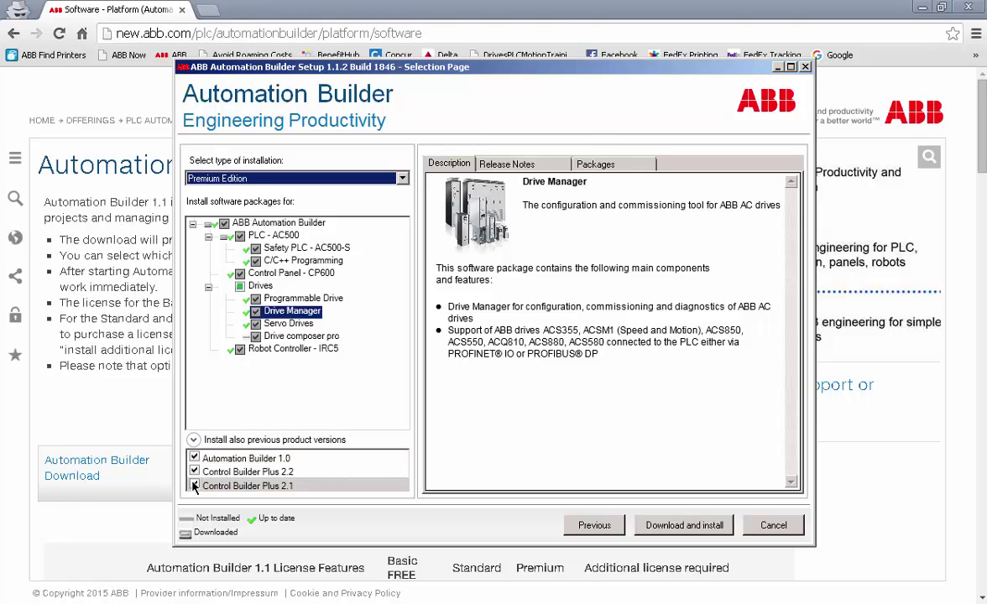
Start Download and install and follow the component list until RobotStudio 5.61 is downloading
left_click(661, 529)
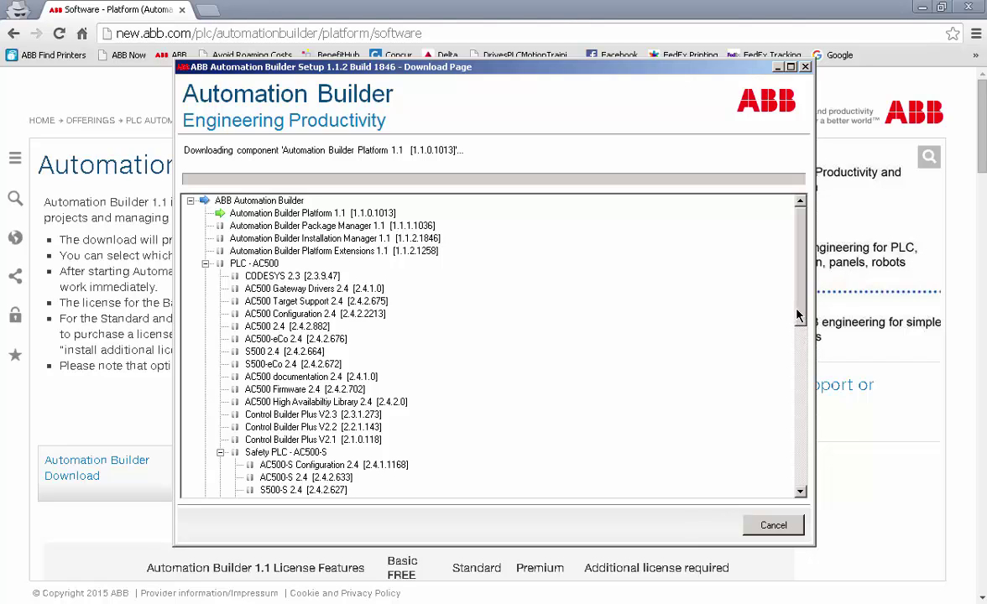
left_click_drag(798, 316, 802, 476)
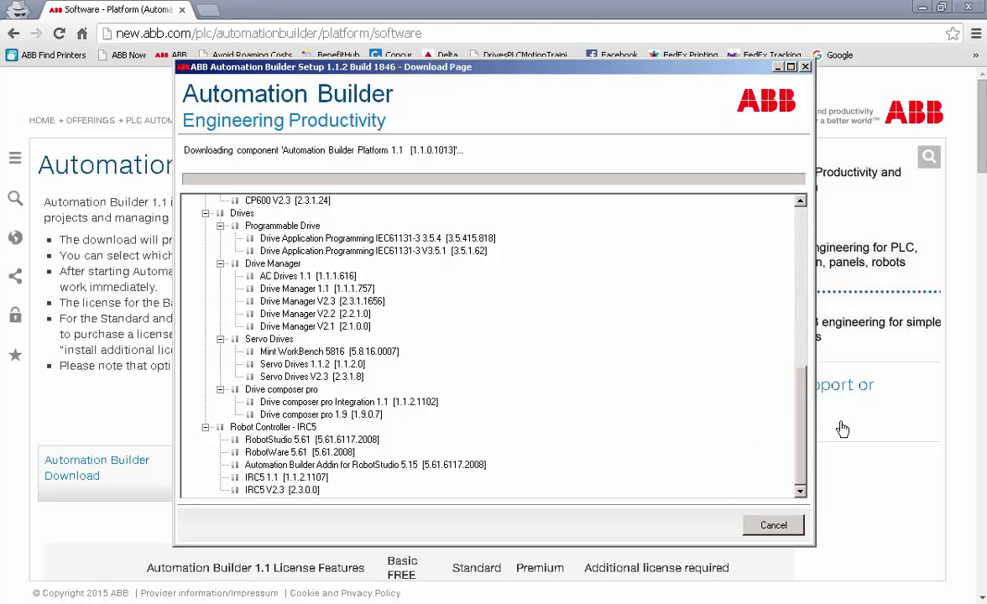
left_click_drag(801, 425, 801, 275)
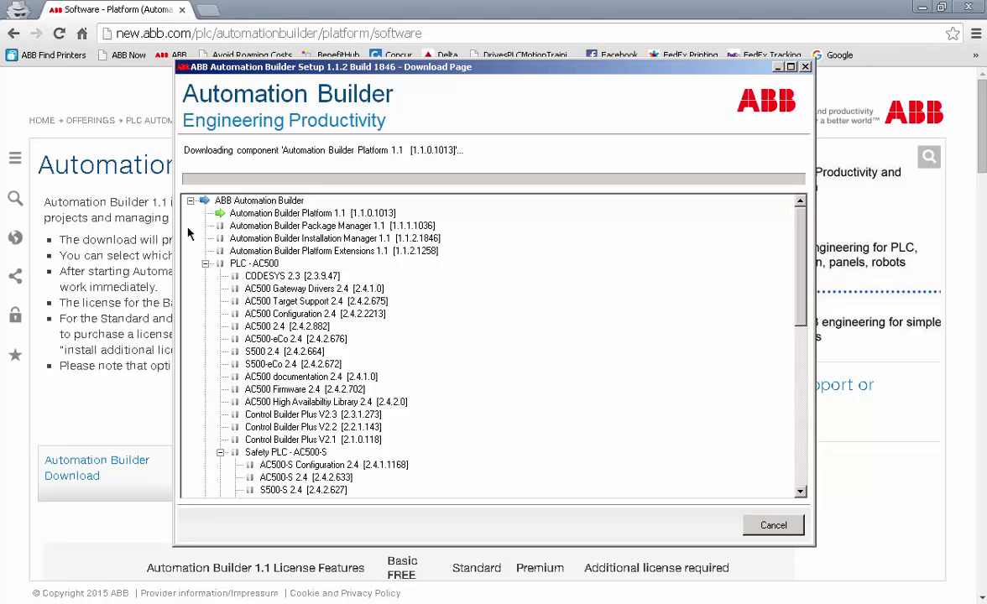
mouse_move(1, 264)
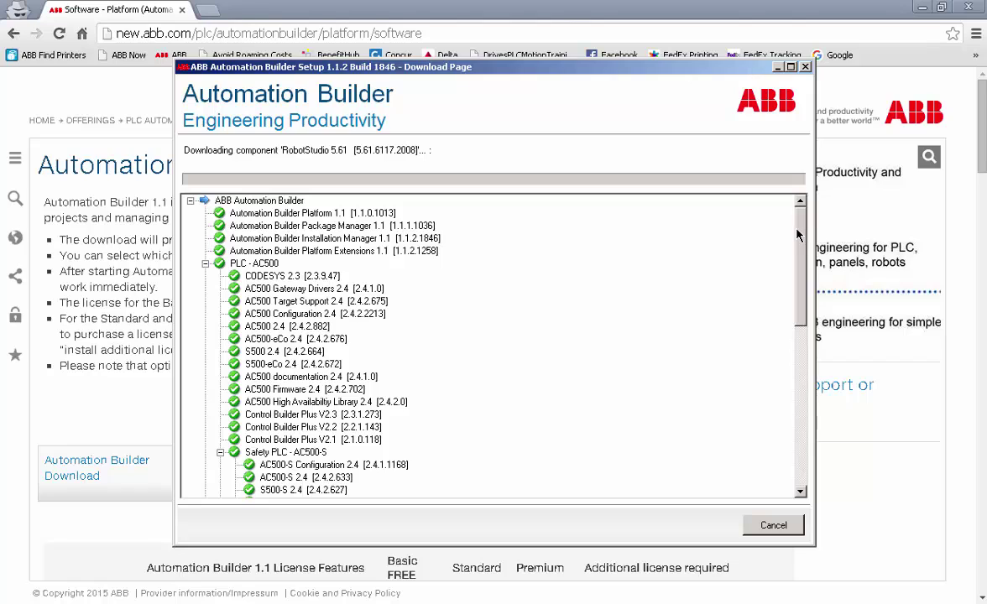
left_click_drag(802, 238, 797, 401)
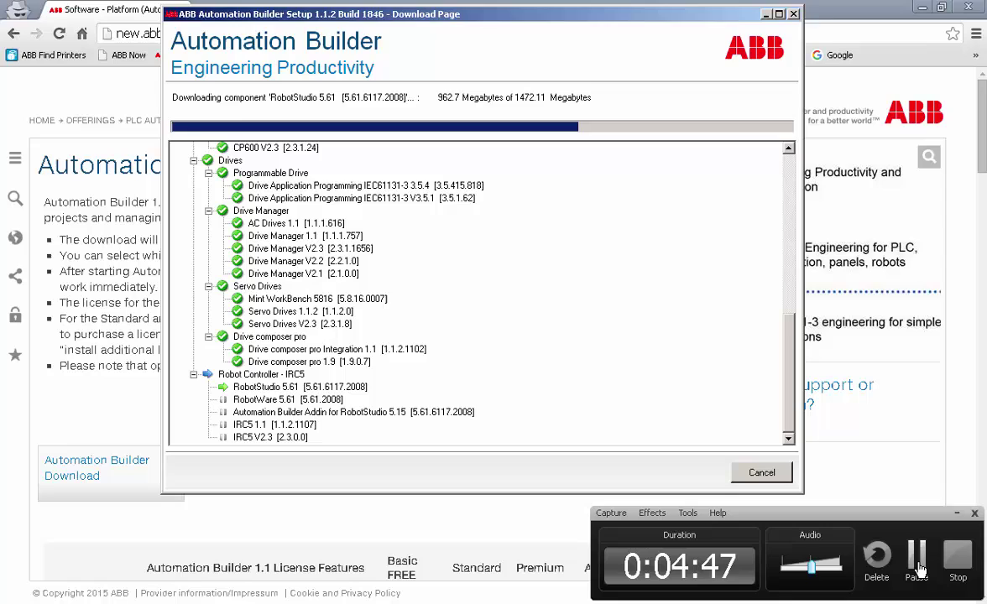
Install Drive composer pro 1.9 and the ABB device drivers, finishing both wizards
left_click(918, 567)
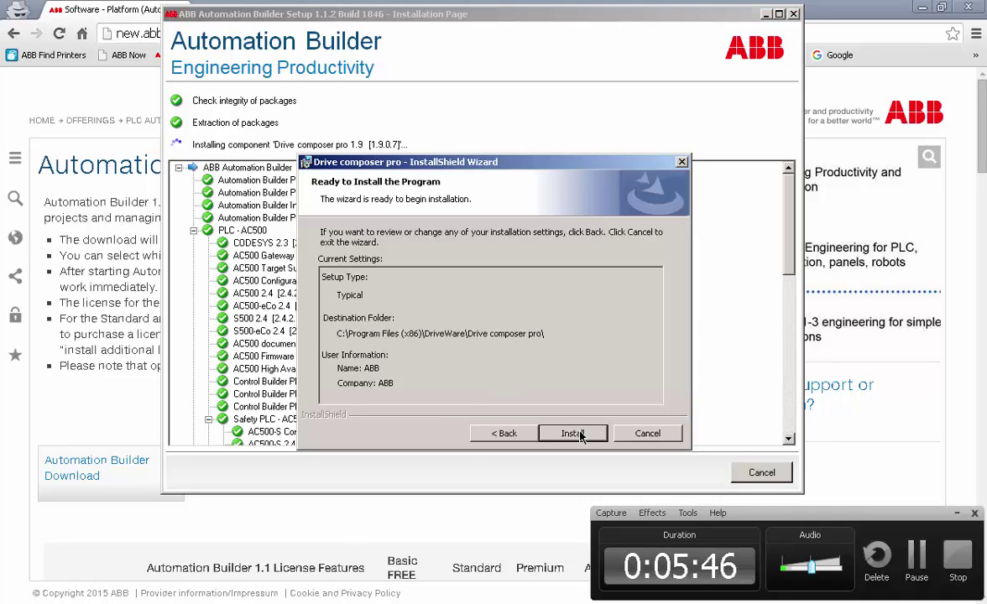
left_click(574, 432)
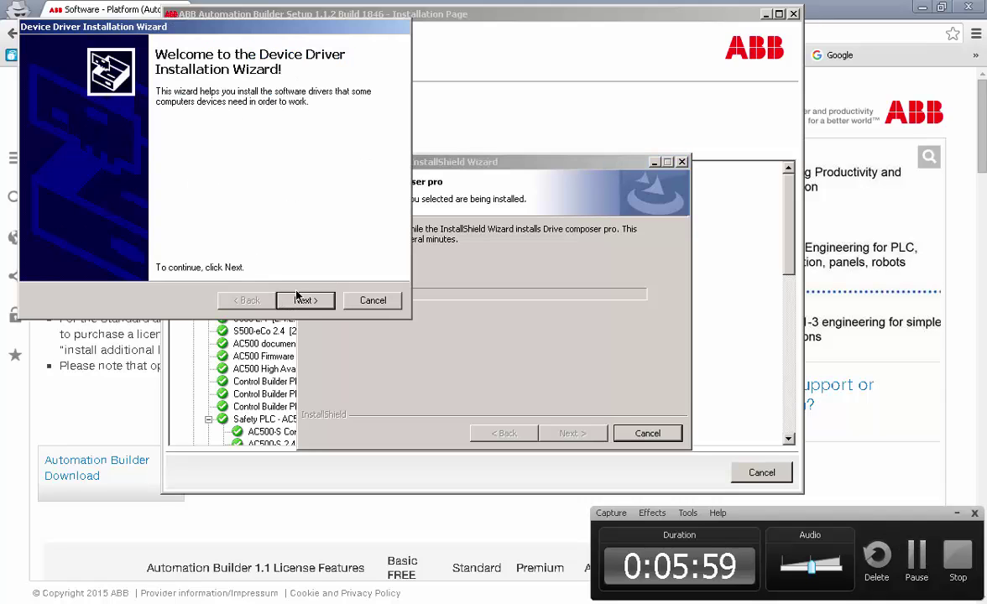
left_click_drag(255, 28, 525, 152)
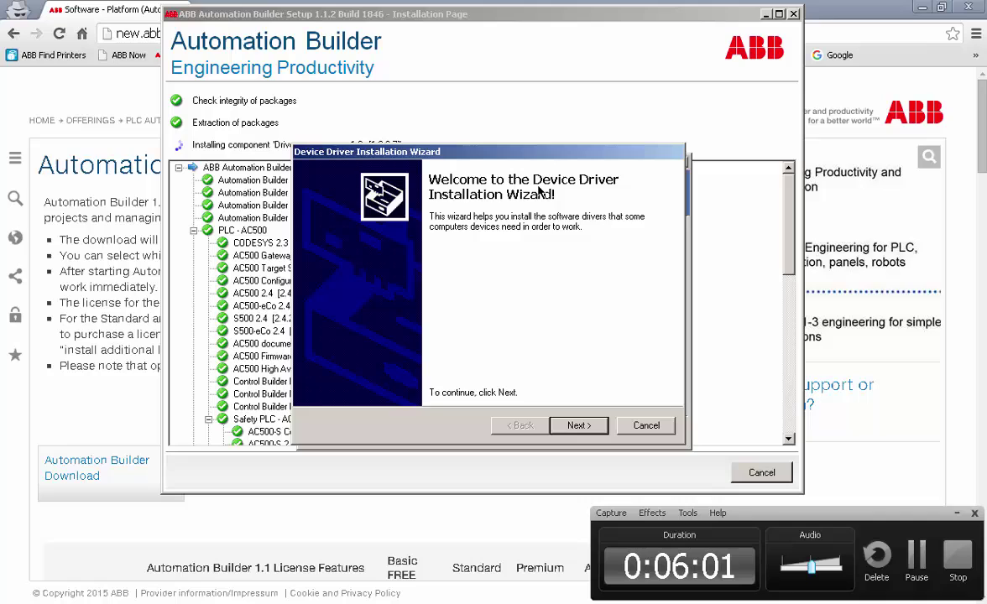
left_click(578, 425)
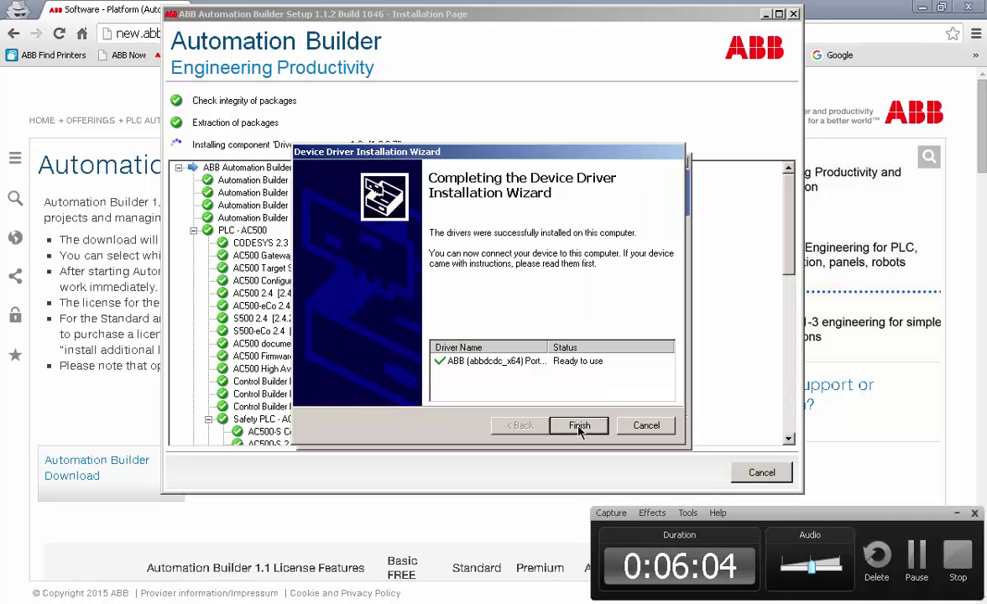
left_click(578, 427)
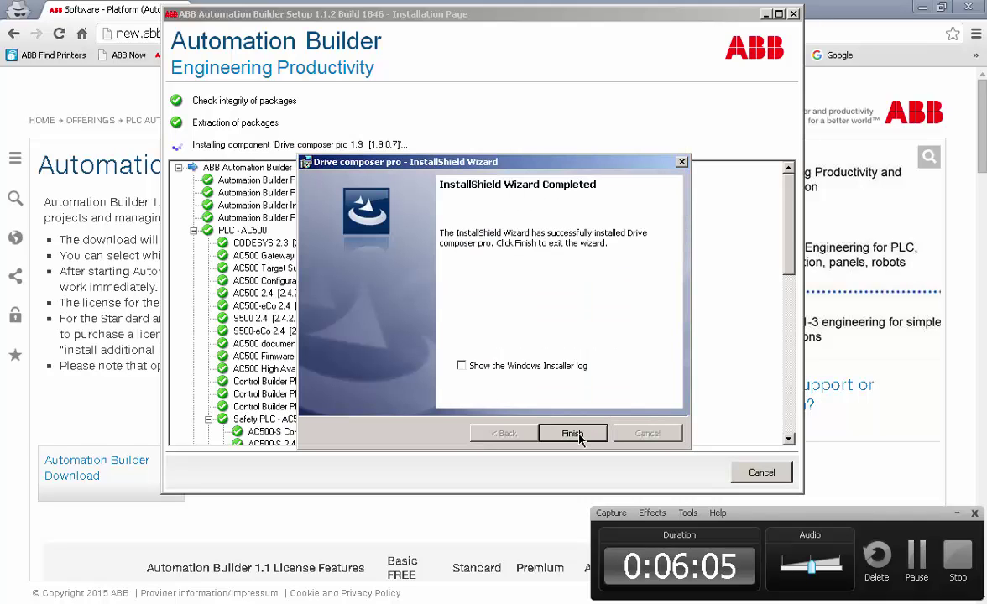
left_click(578, 436)
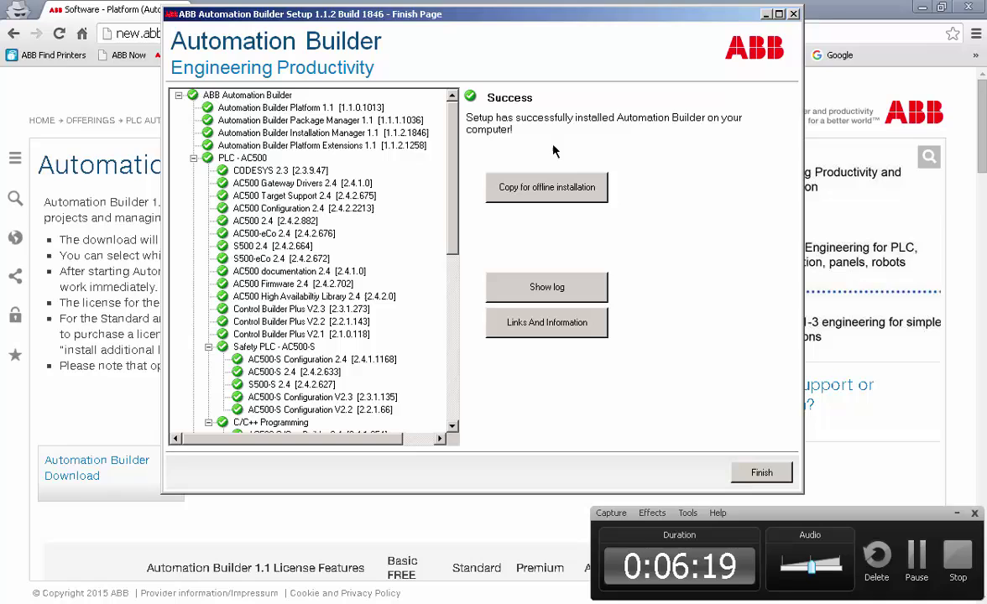
Cancel the copy for offline installation and close the finished setup with Finish
left_click(580, 192)
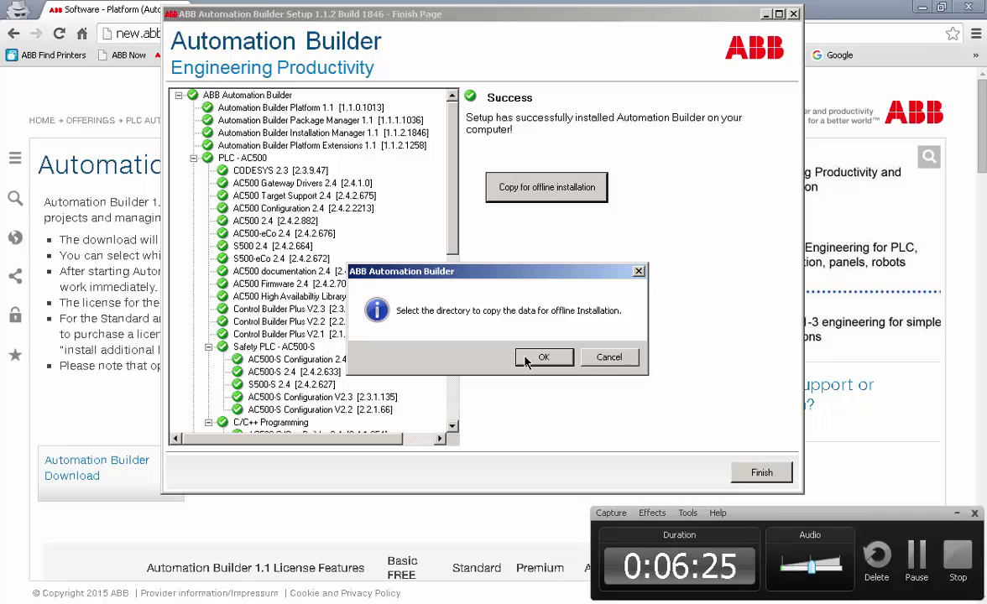
left_click(608, 357)
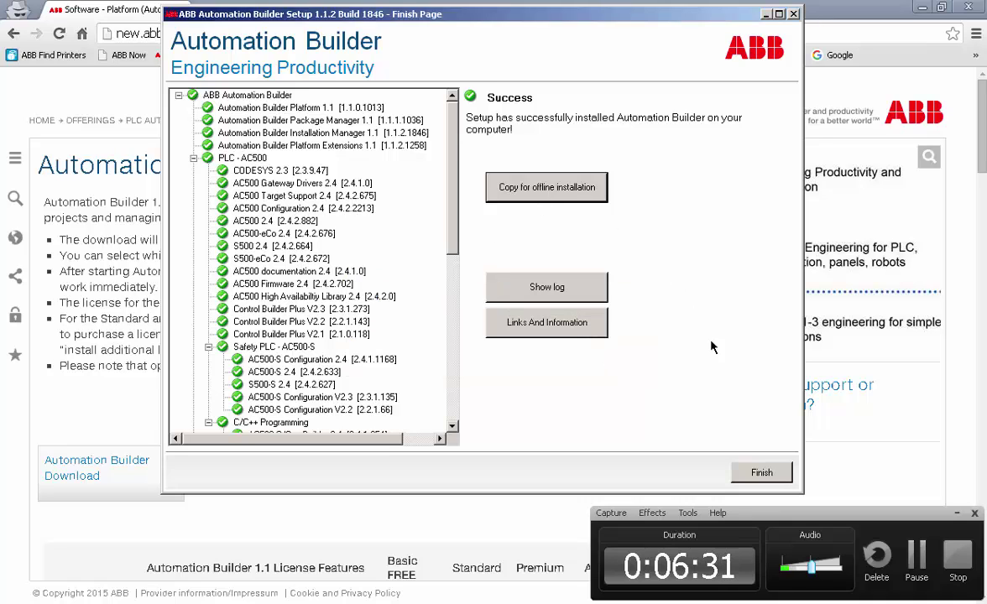
left_click(761, 473)
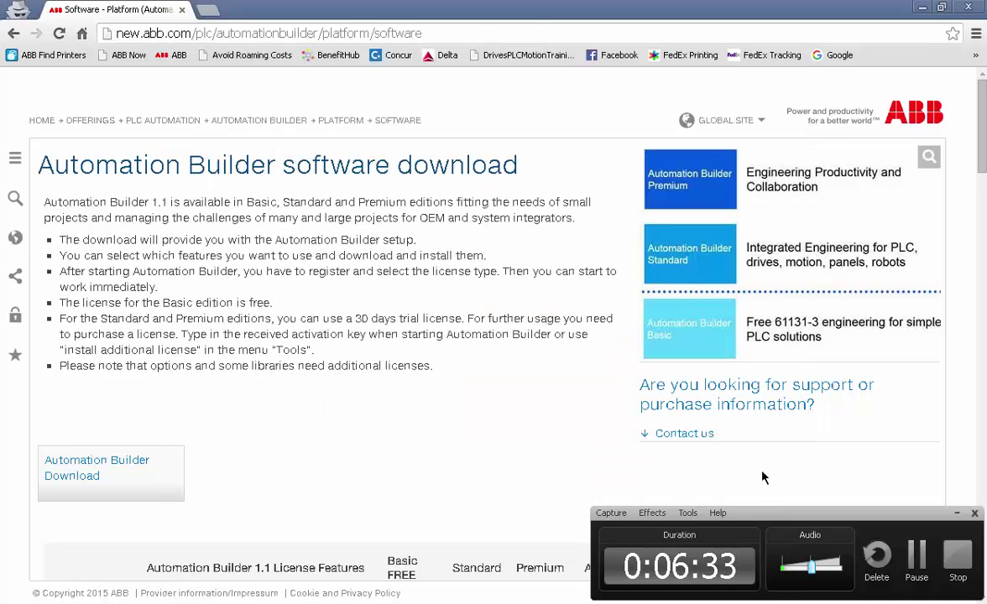